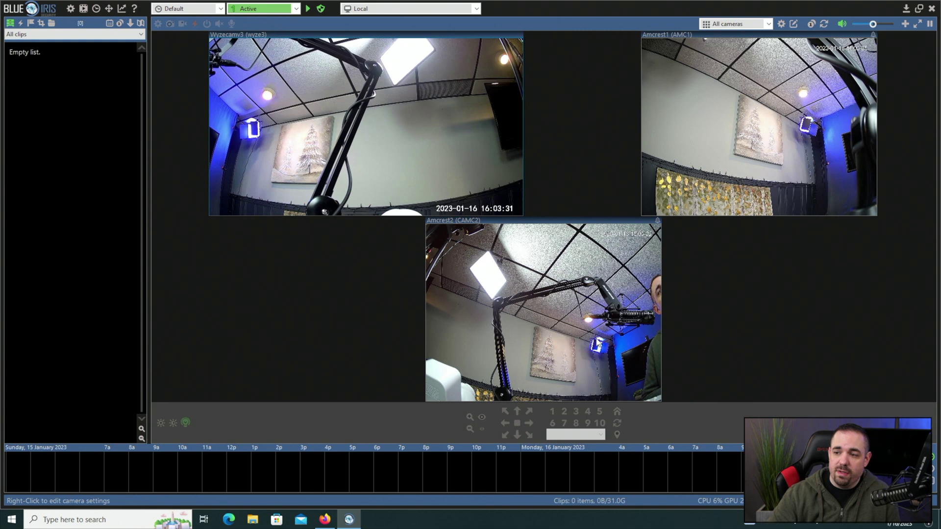
Enable Flash Media Live Encoding on the Wyzecamv3 camera's Webcast settings
{"action": "right_click", "coordinate": [331, 87]}
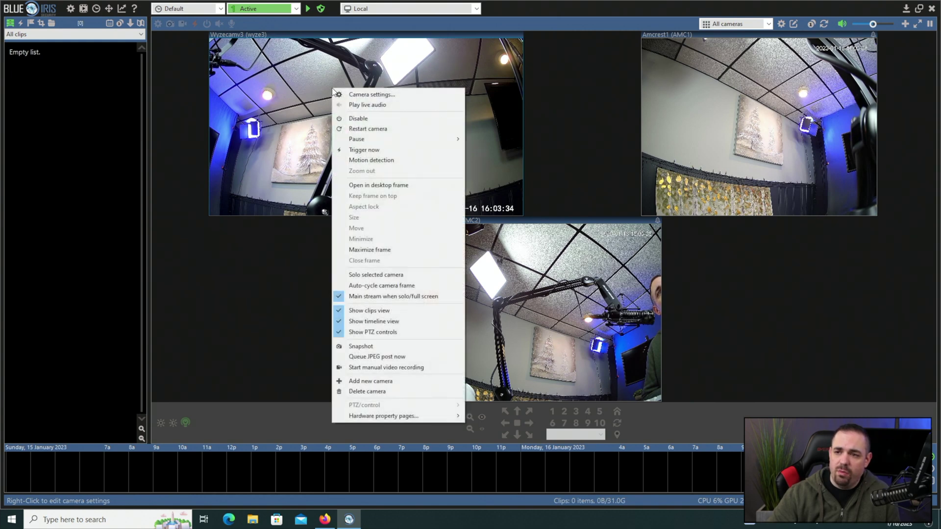
{"action": "left_click", "coordinate": [356, 95]}
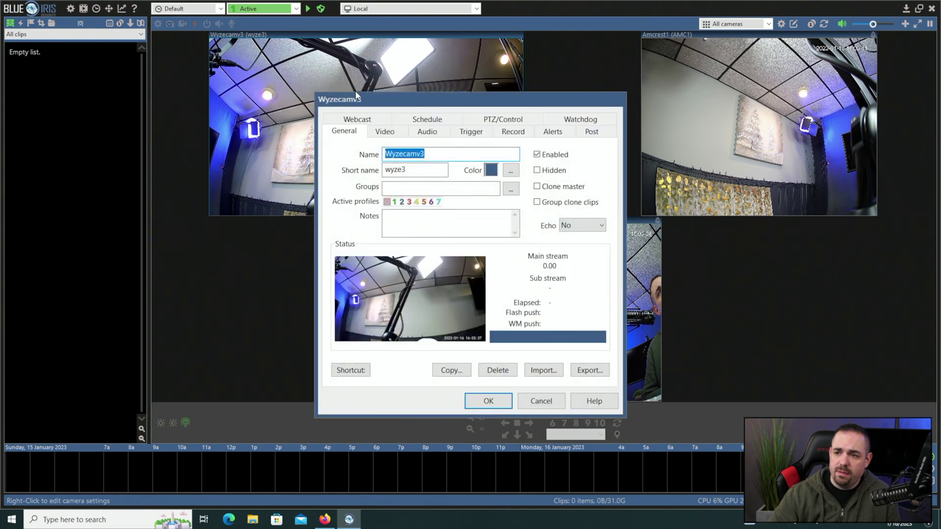
{"action": "left_click", "coordinate": [370, 119]}
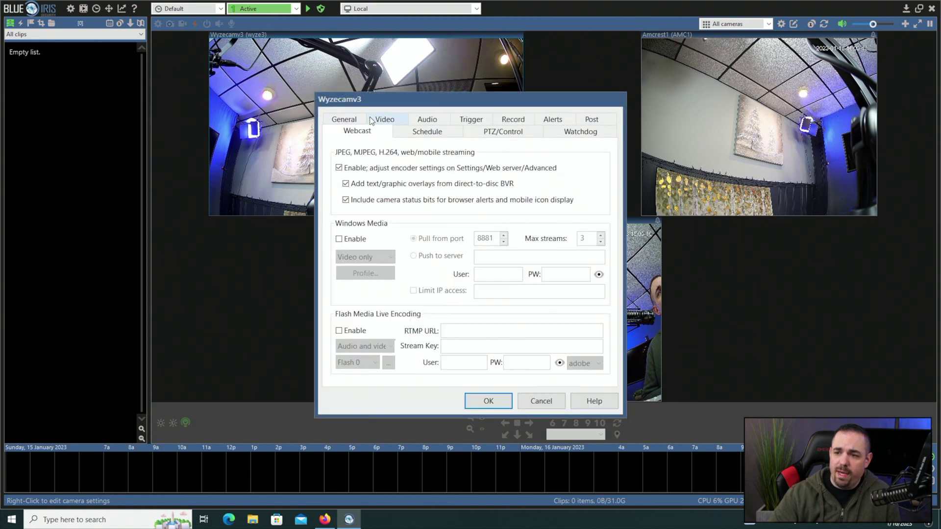
{"action": "left_click", "coordinate": [359, 333]}
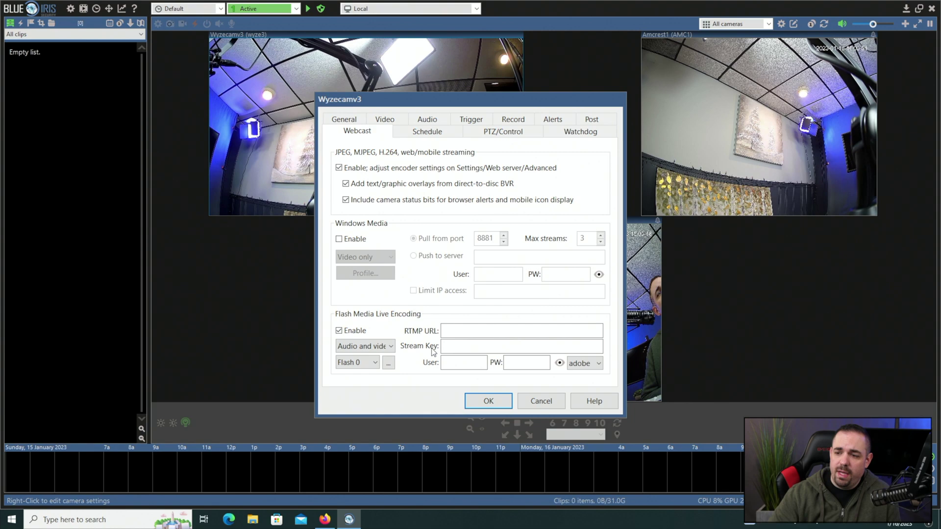
In Firefox, go from YouTube's Create menu to Go live, reaching Studio's Manage page
{"action": "left_click", "coordinate": [324, 519]}
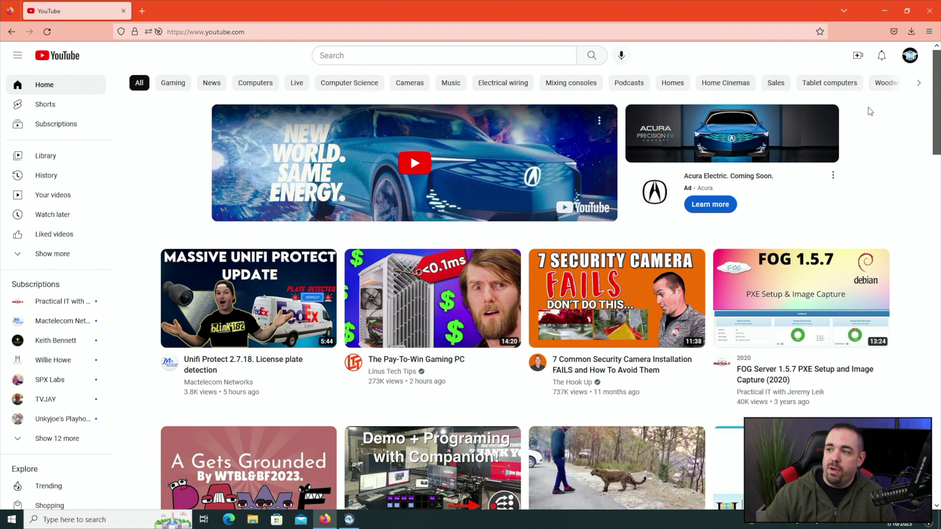
{"action": "left_click", "coordinate": [860, 59]}
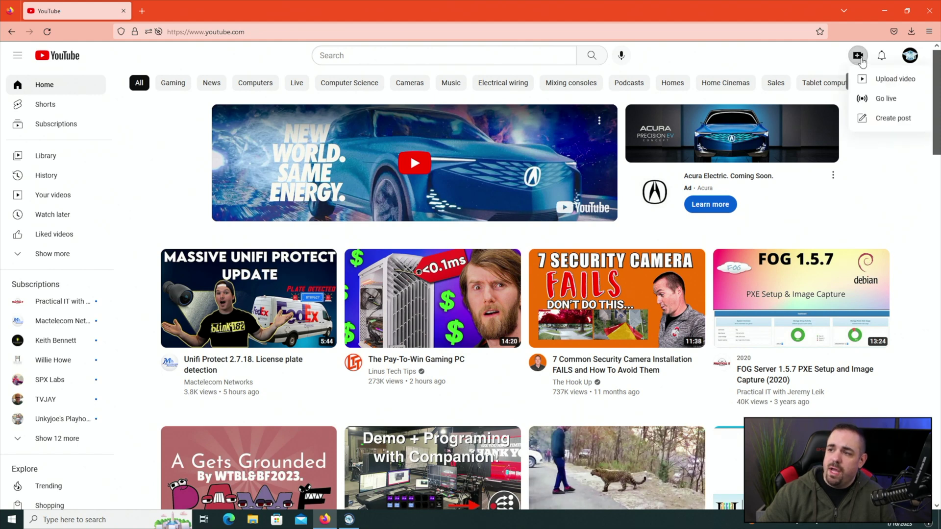
{"action": "left_click", "coordinate": [898, 104]}
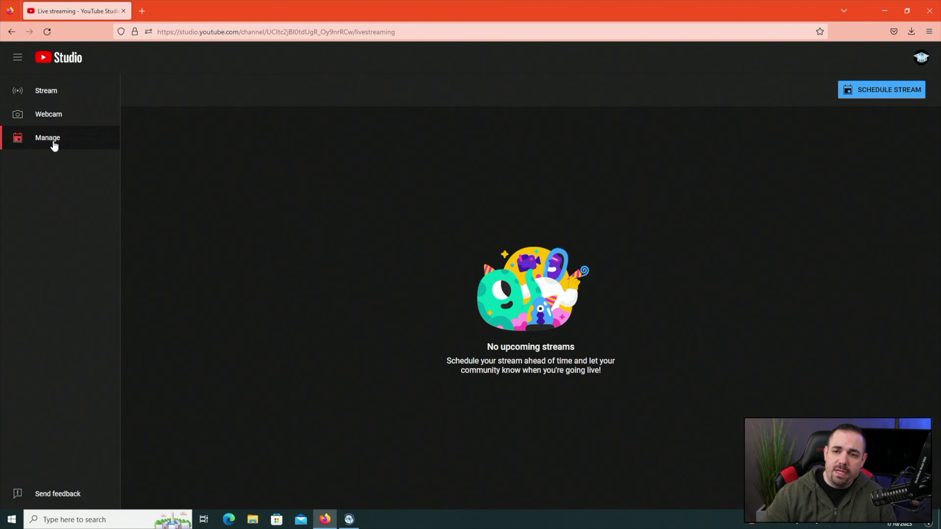
Schedule a new stream titled 'blueiris_test' using streaming software and continue to customization
{"action": "left_click", "coordinate": [868, 92]}
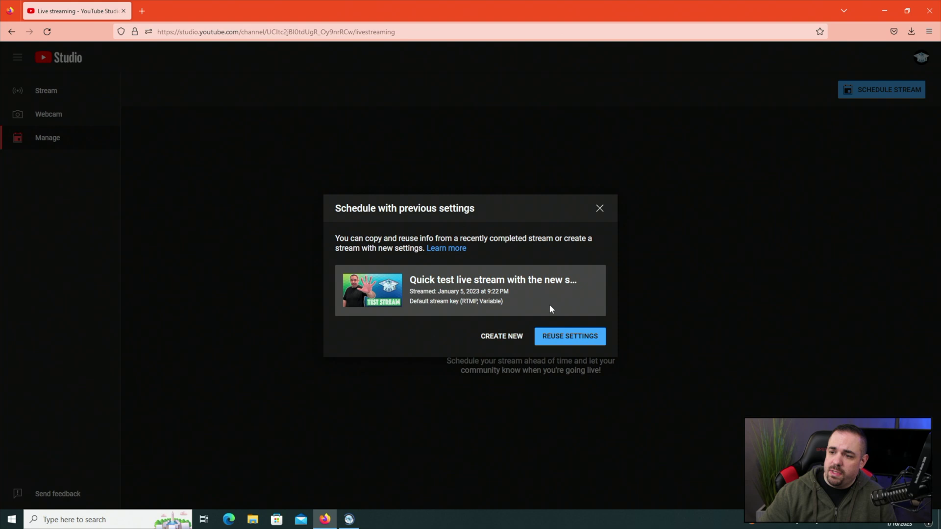
{"action": "left_click", "coordinate": [509, 335]}
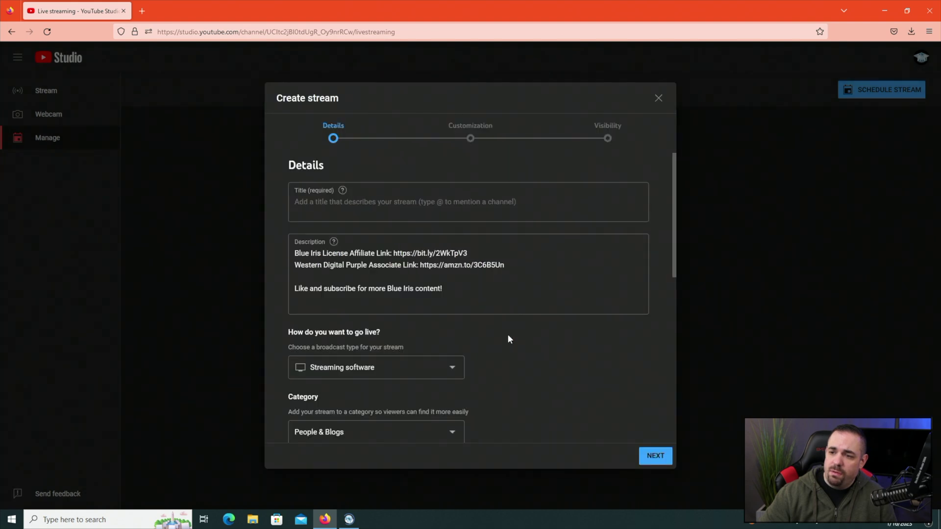
{"action": "left_click", "coordinate": [378, 199]}
{"action": "type", "text": "b"}
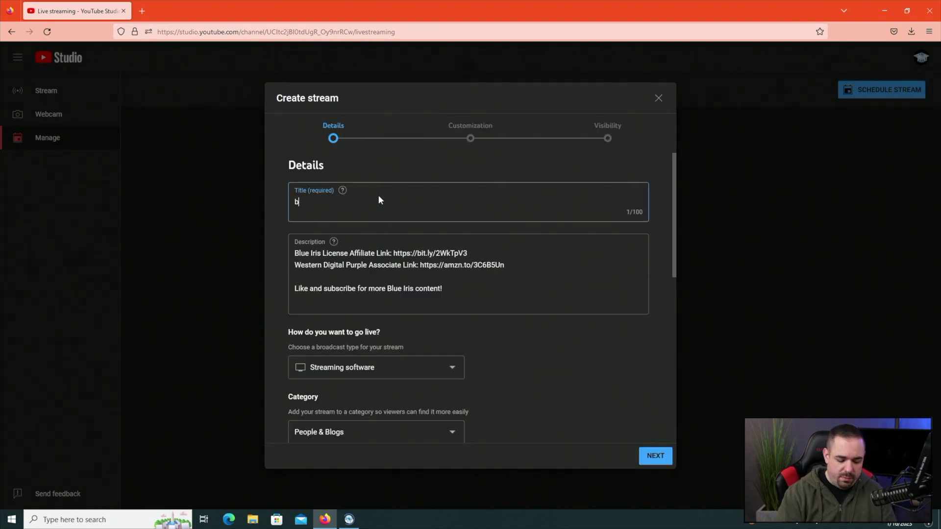
{"action": "type", "text": "lueiris_"}
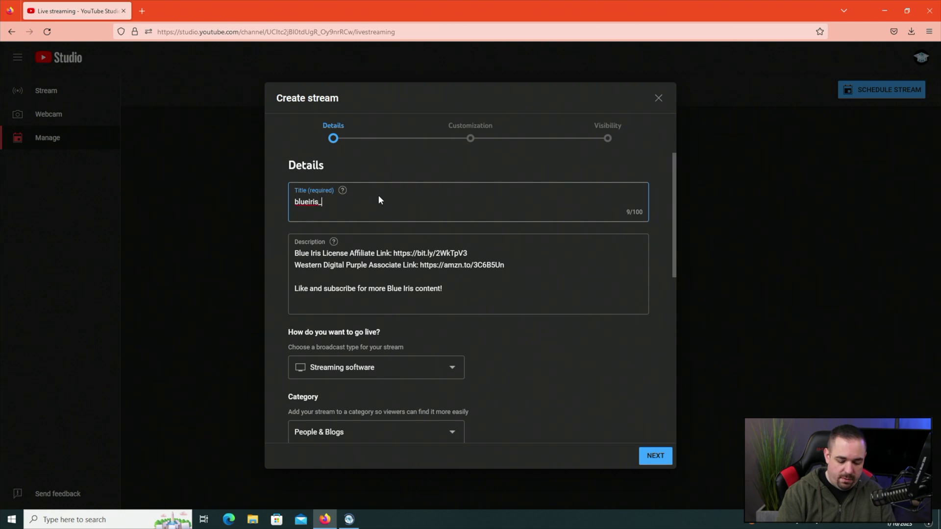
{"action": "type", "text": "test"}
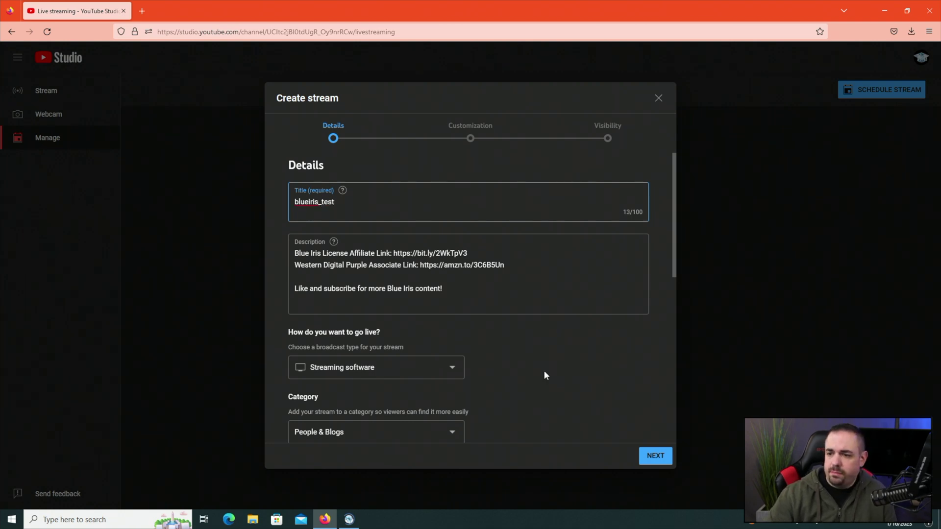
{"action": "left_click", "coordinate": [354, 371]}
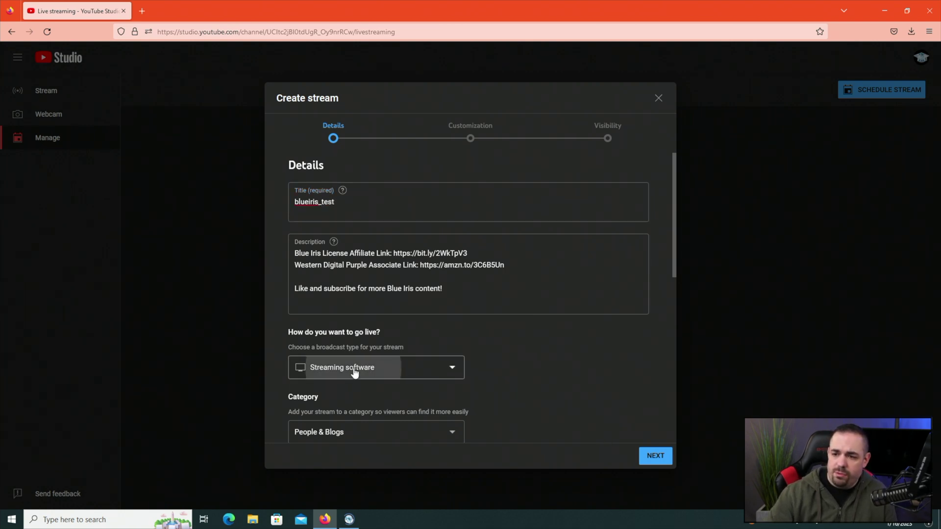
{"action": "left_click", "coordinate": [353, 373]}
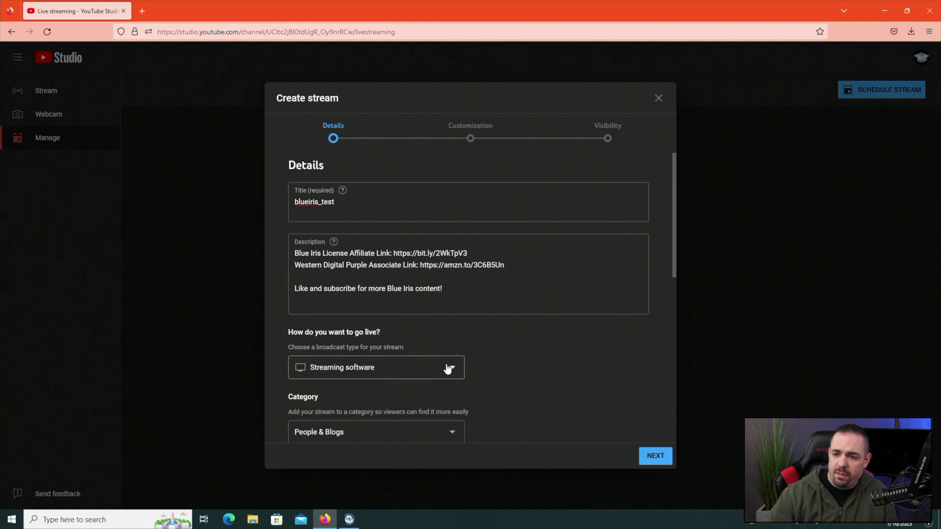
{"action": "left_click", "coordinate": [645, 455]}
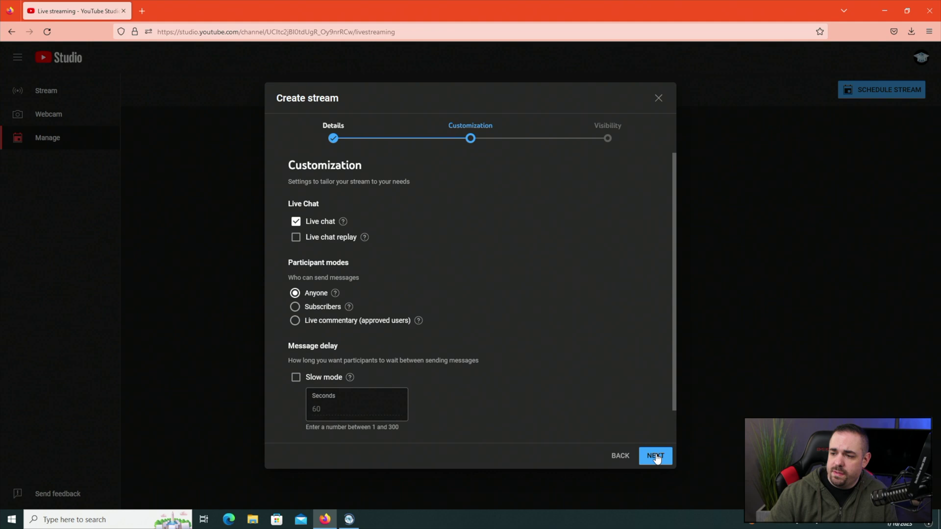
Set blueiris_test's visibility to Private and complete the stream creation
{"action": "left_click", "coordinate": [655, 456]}
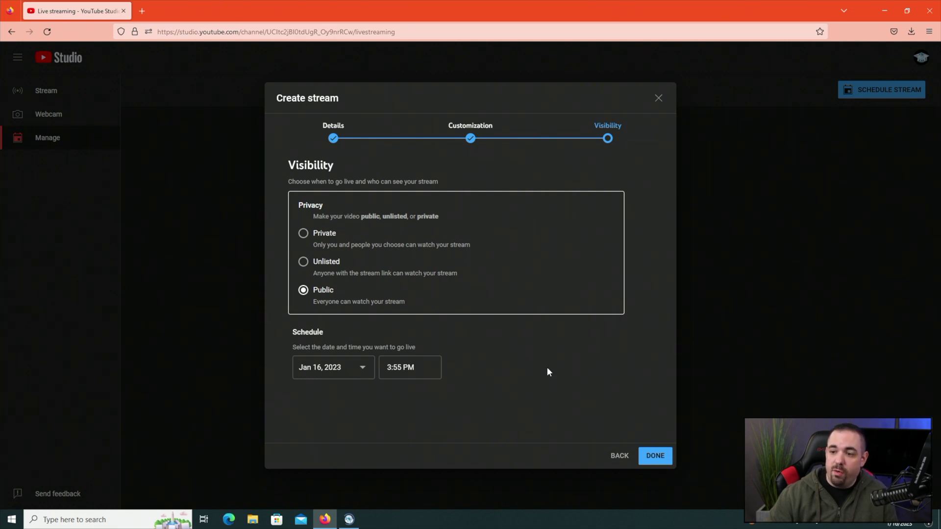
{"action": "left_click", "coordinate": [327, 235]}
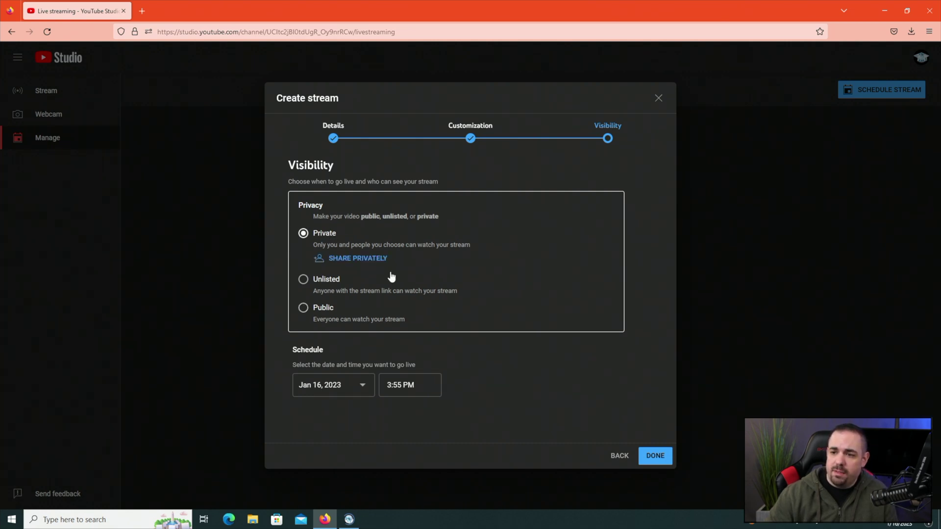
{"action": "left_click", "coordinate": [655, 457]}
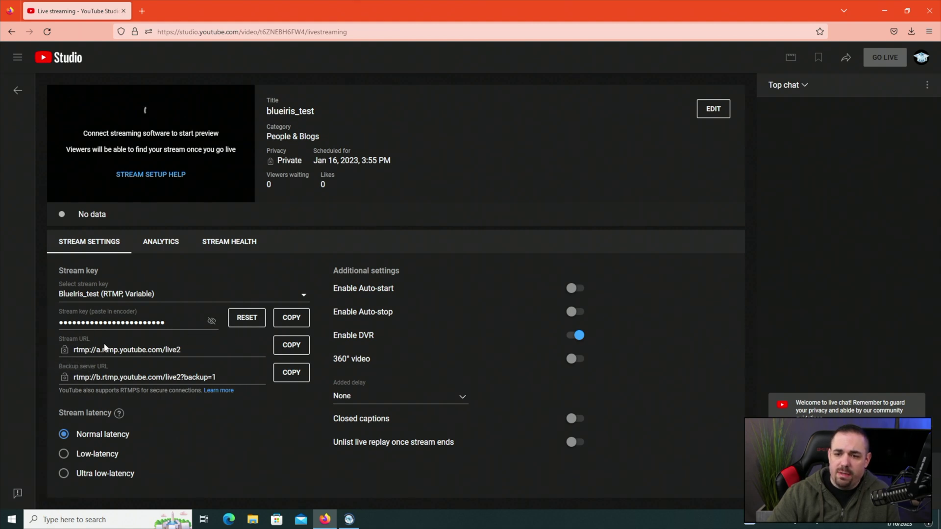
Copy the private stream's Stream URL to the clipboard
{"action": "left_click", "coordinate": [285, 350]}
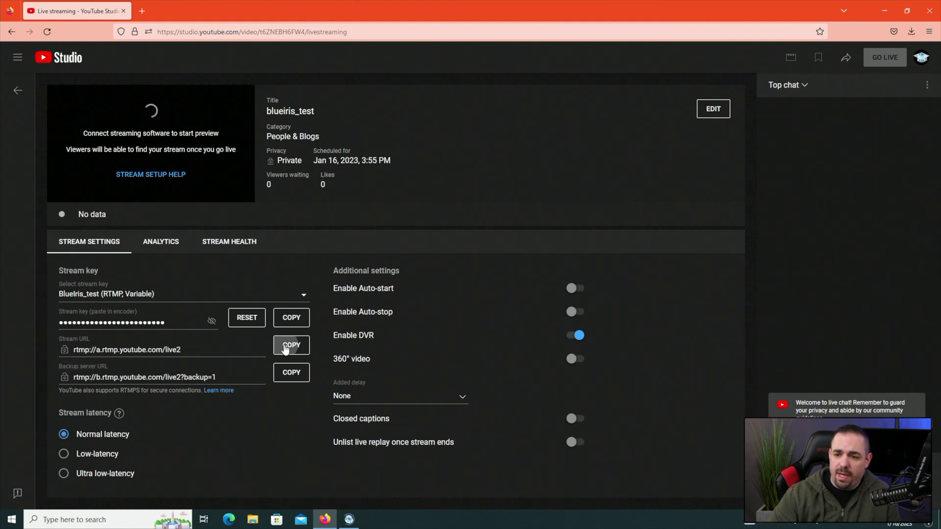
Paste the YouTube stream URL into Blue Iris's RTMP destination field
{"action": "left_click", "coordinate": [348, 520]}
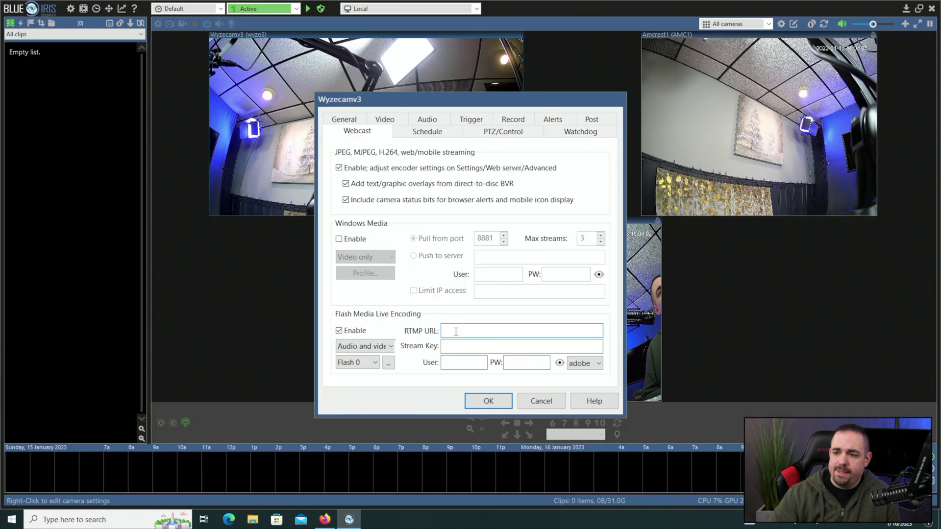
{"action": "right_click", "coordinate": [456, 330]}
{"action": "left_click", "coordinate": [489, 373]}
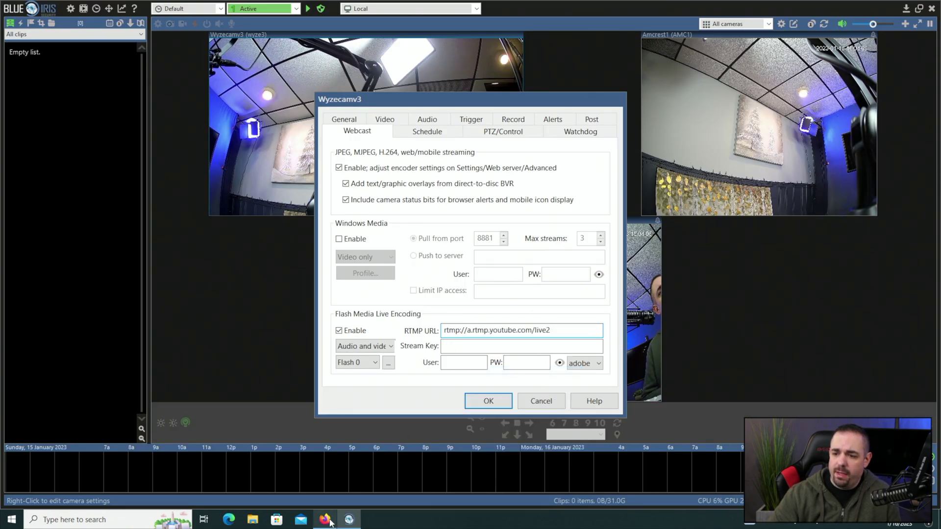
Copy YouTube's stream key into Blue Iris's Stream Key field and save the settings
{"action": "left_click", "coordinate": [325, 519]}
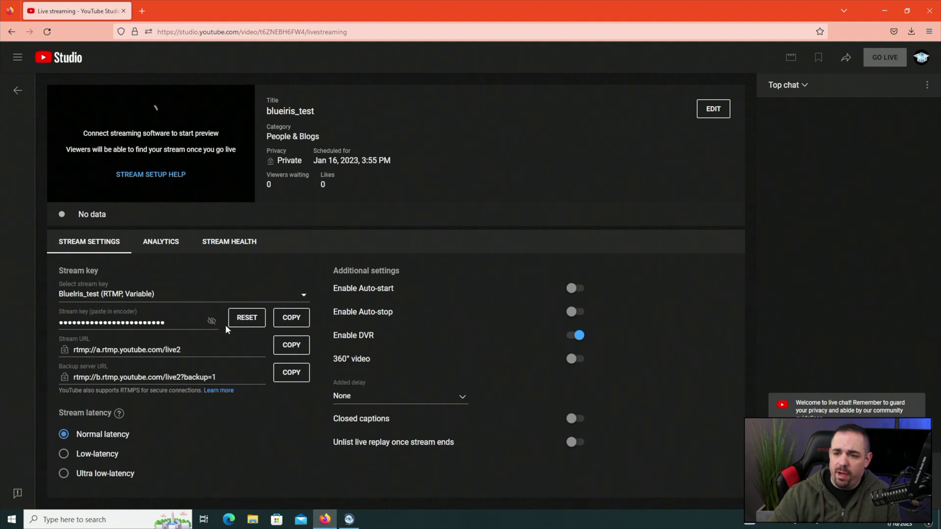
{"action": "left_click", "coordinate": [212, 323]}
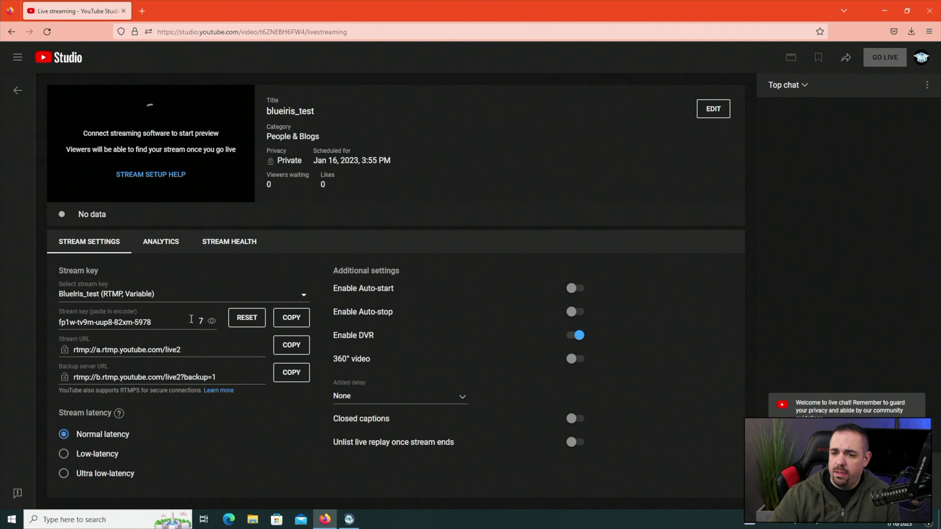
{"action": "left_click", "coordinate": [297, 322]}
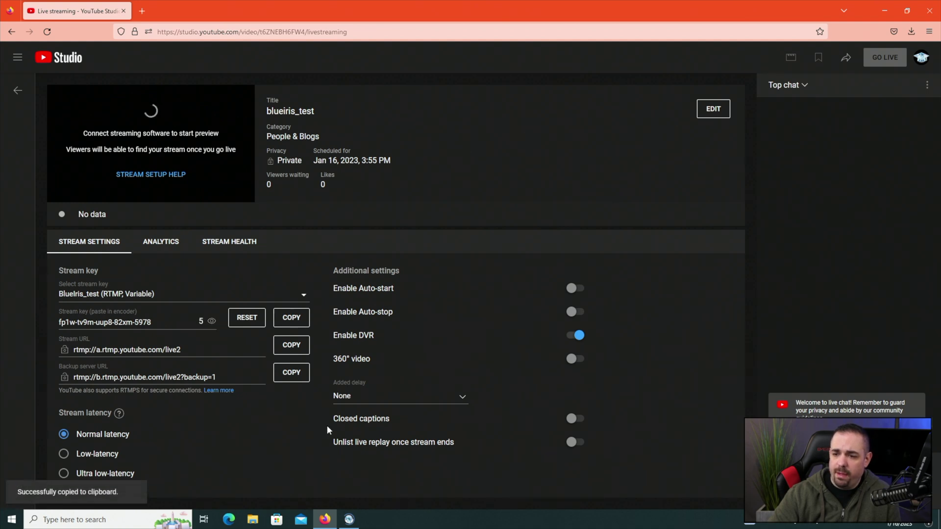
{"action": "left_click", "coordinate": [348, 520]}
{"action": "left_click", "coordinate": [443, 347]}
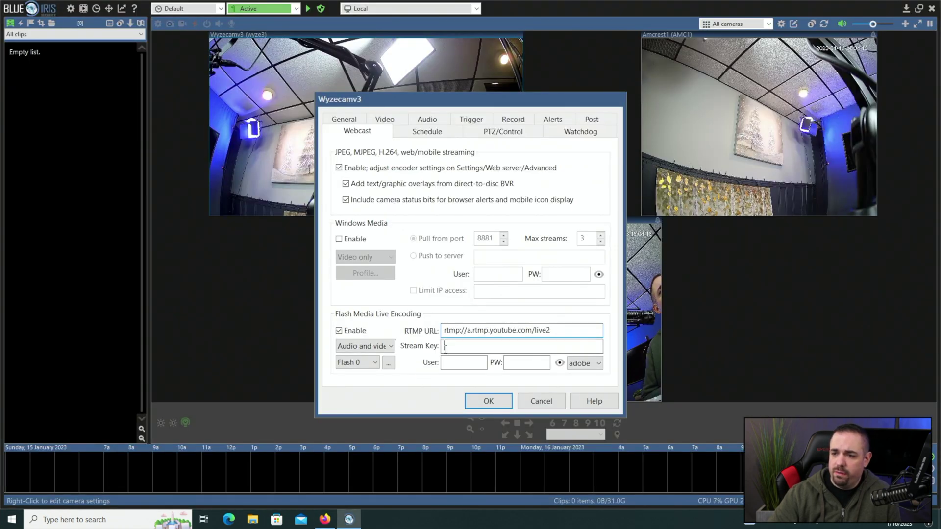
{"action": "right_click", "coordinate": [458, 346]}
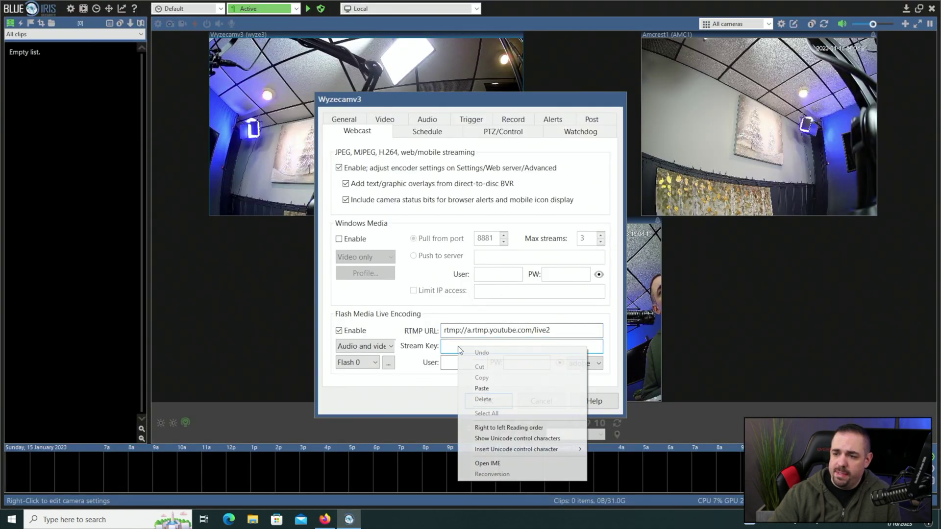
{"action": "left_click", "coordinate": [485, 391]}
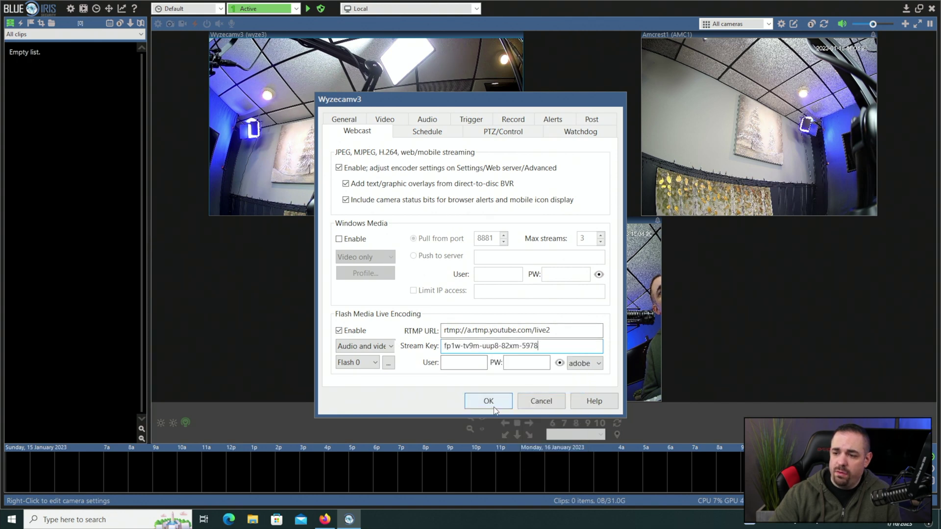
{"action": "left_click", "coordinate": [489, 401]}
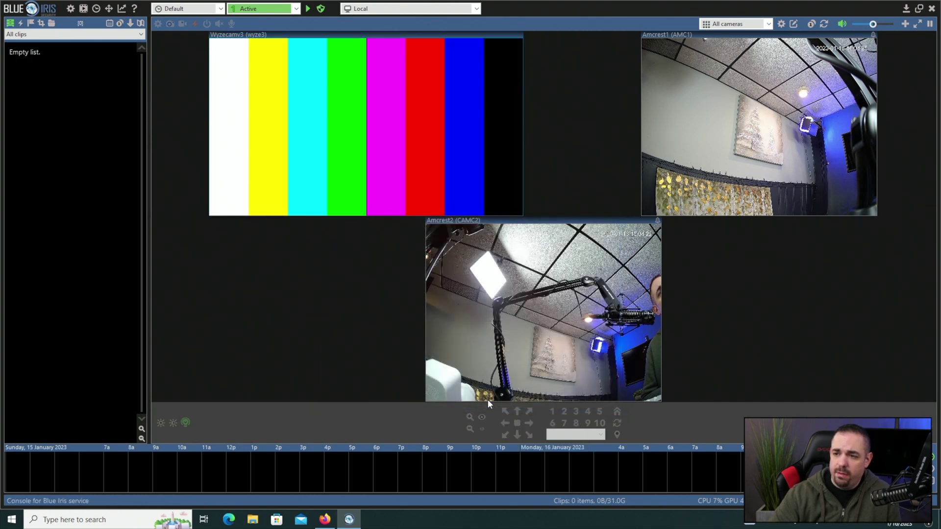
Go live with the blueiris_test broadcast from YouTube Studio
{"action": "left_click", "coordinate": [325, 520]}
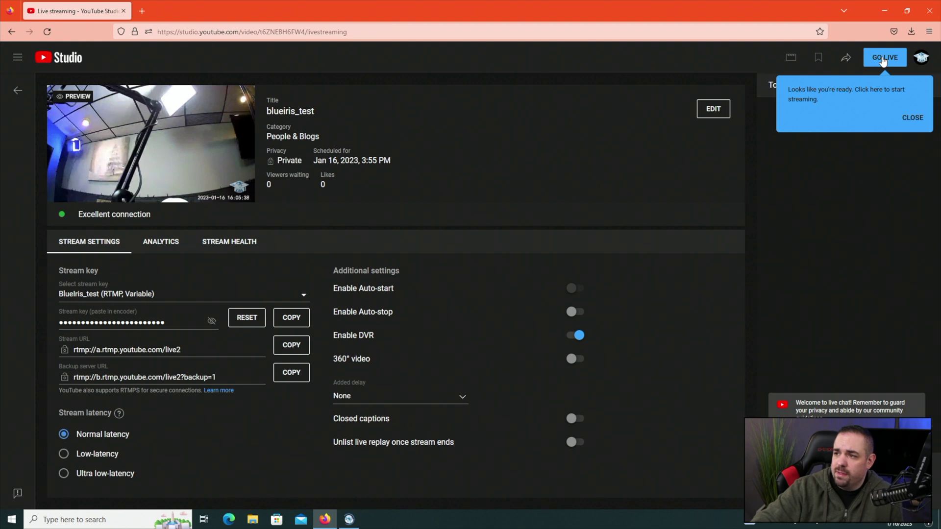
{"action": "left_click", "coordinate": [883, 59]}
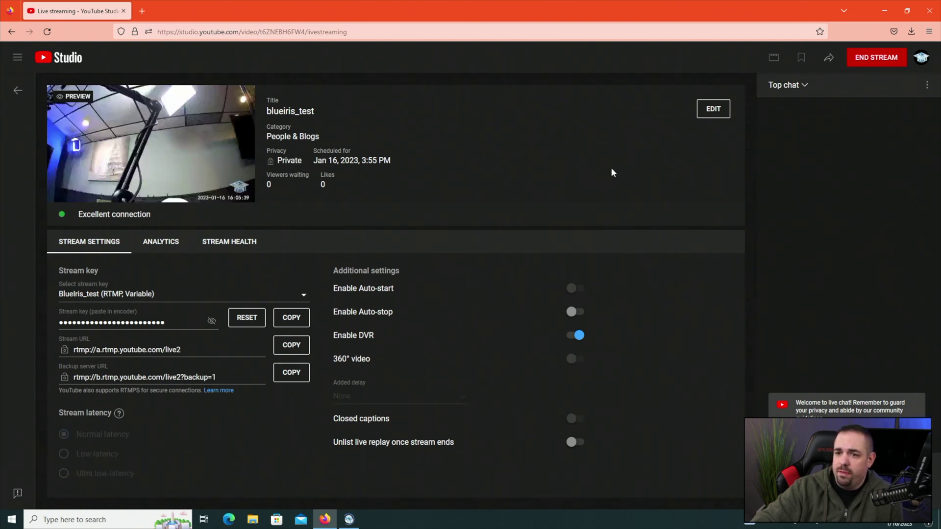
Copy the blueiris_test livestream's share link and close the share dialog
{"action": "left_click", "coordinate": [828, 58]}
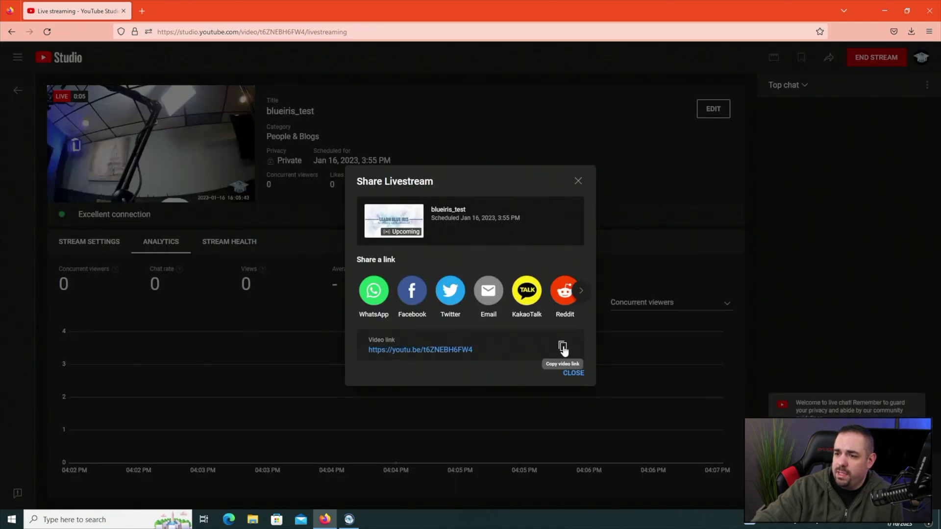
{"action": "left_click", "coordinate": [562, 349]}
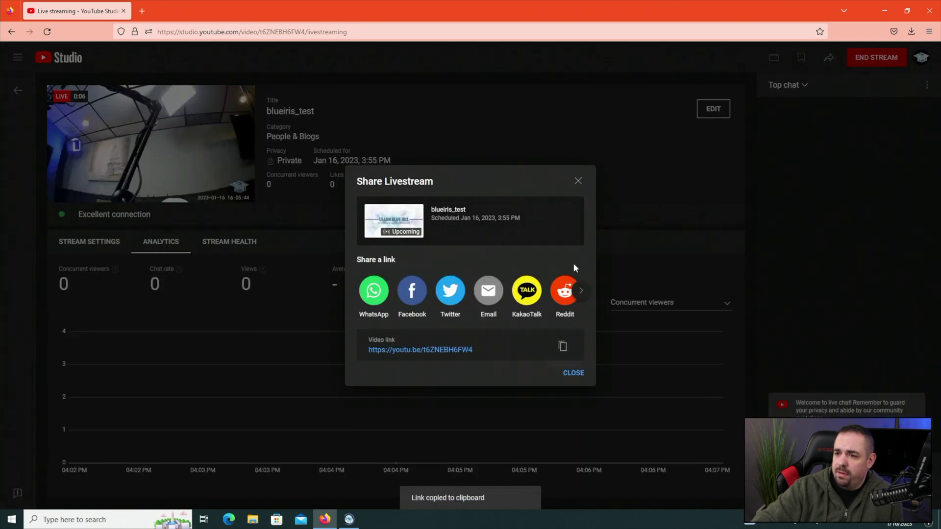
{"action": "left_click", "coordinate": [578, 181]}
Open the shared link in a new tab, play the live feed, then return to Studio
{"action": "left_click", "coordinate": [143, 11]}
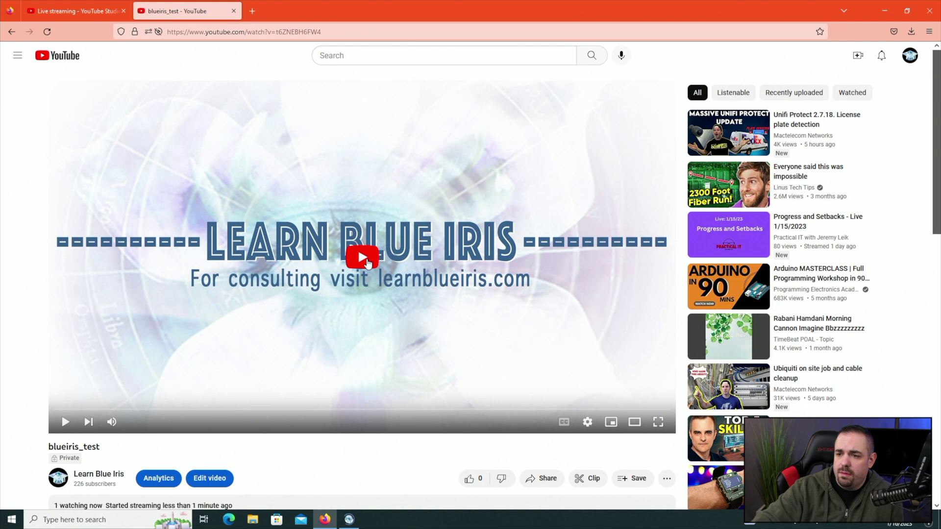
{"action": "left_click", "coordinate": [362, 258]}
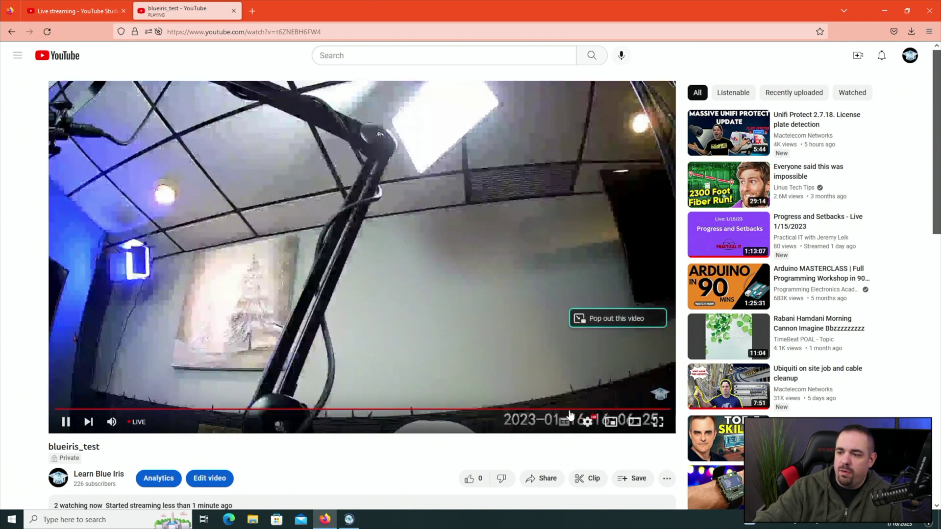
{"action": "left_click", "coordinate": [586, 421]}
{"action": "key", "text": "ctrl+Tab"}
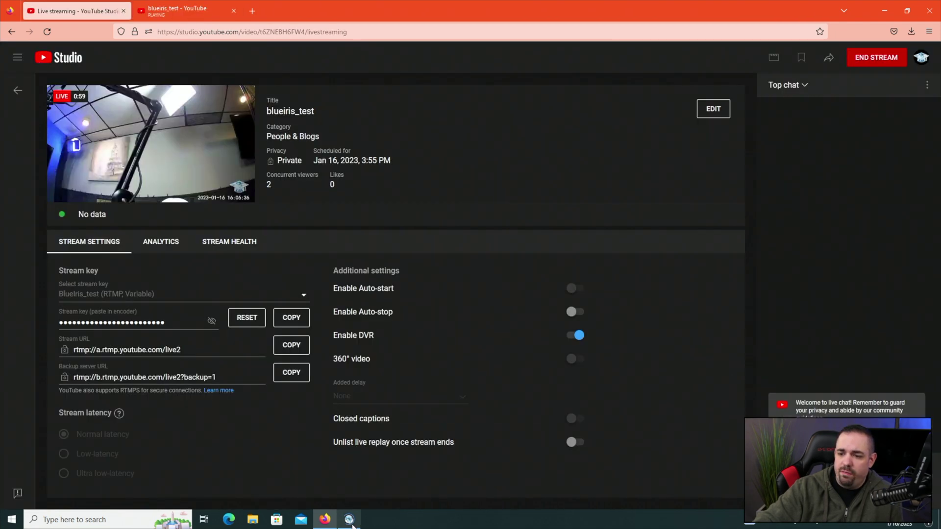
Review Blue Iris's status log for established FME connections, then close it
{"action": "left_click", "coordinate": [349, 520]}
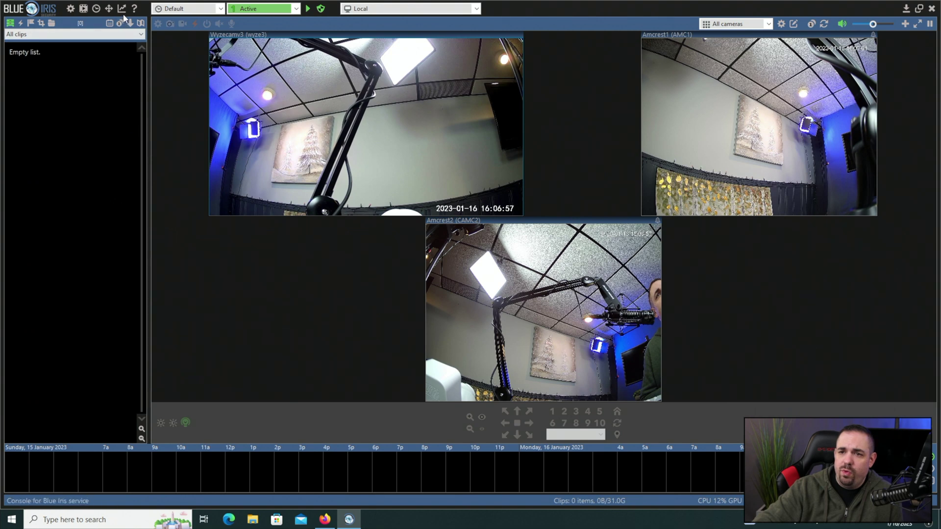
{"action": "left_click", "coordinate": [123, 11]}
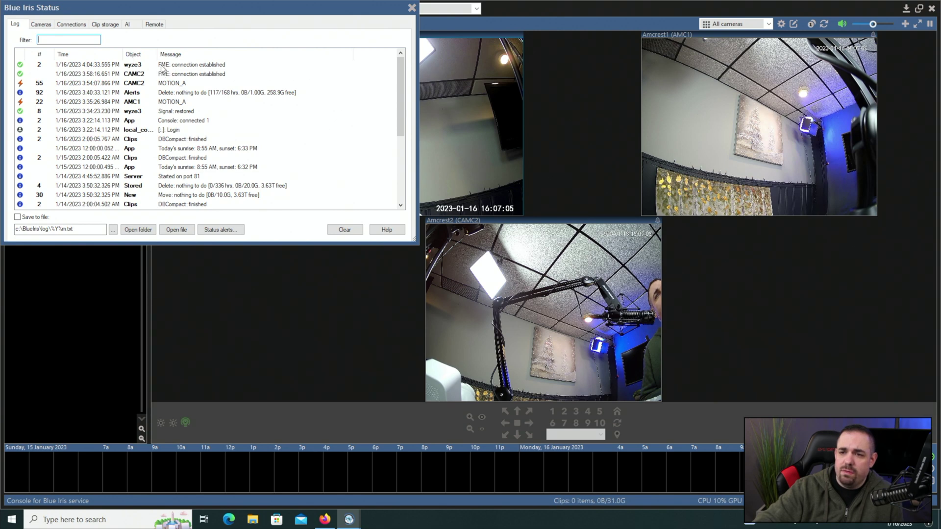
{"action": "key", "text": "Escape"}
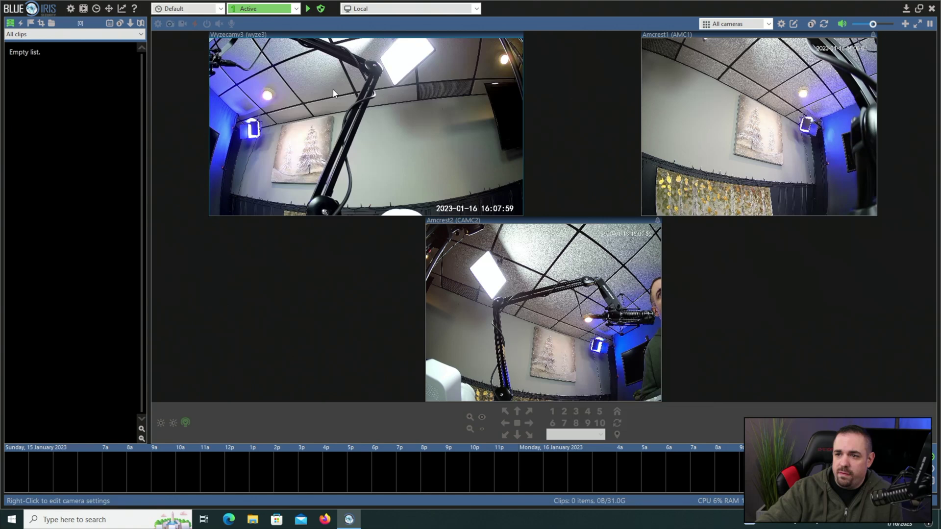
Uncheck Flash Media Live Encoding in the Wyzecamv3 Webcast settings and save
{"action": "right_click", "coordinate": [334, 93]}
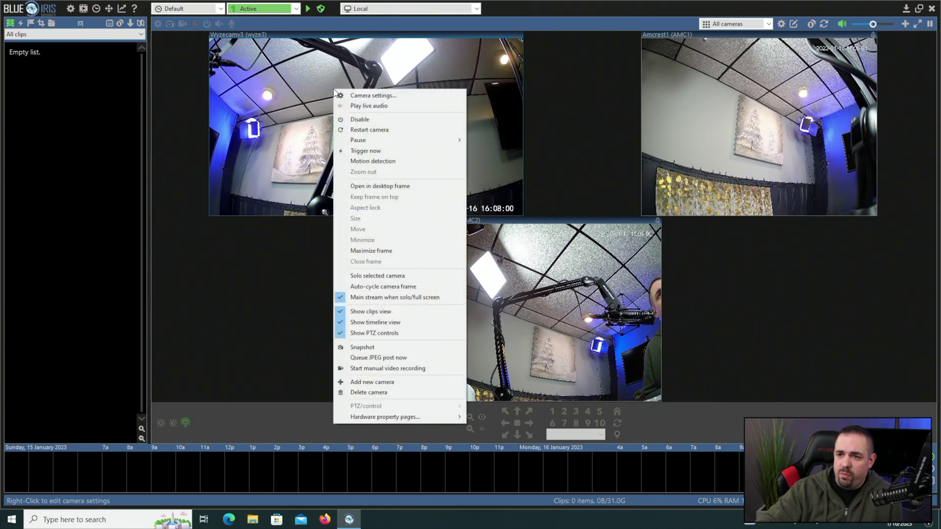
{"action": "left_click", "coordinate": [361, 97]}
{"action": "left_click", "coordinate": [369, 118]}
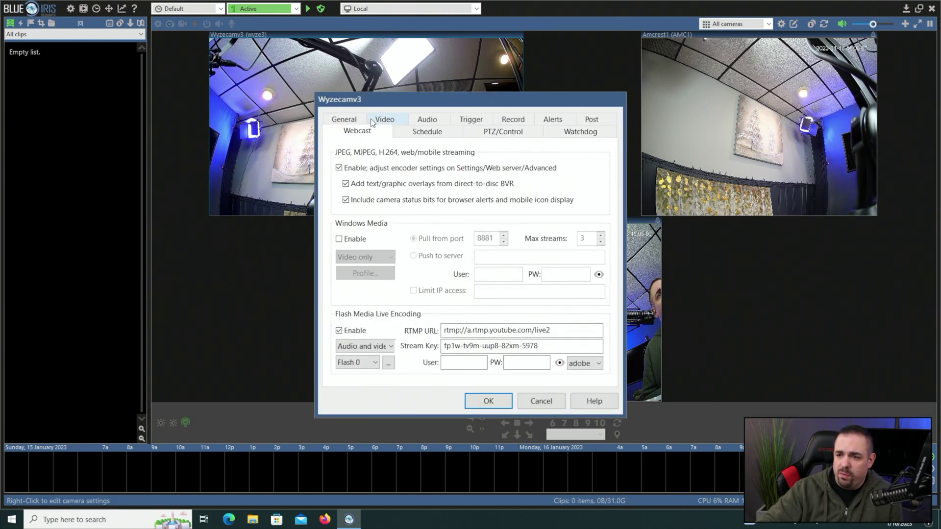
{"action": "left_click", "coordinate": [349, 332]}
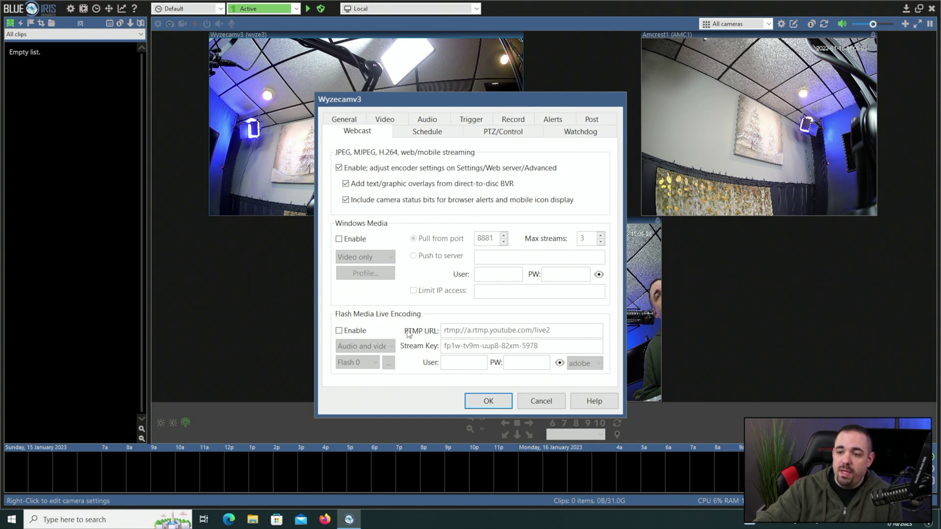
{"action": "left_click", "coordinate": [485, 401]}
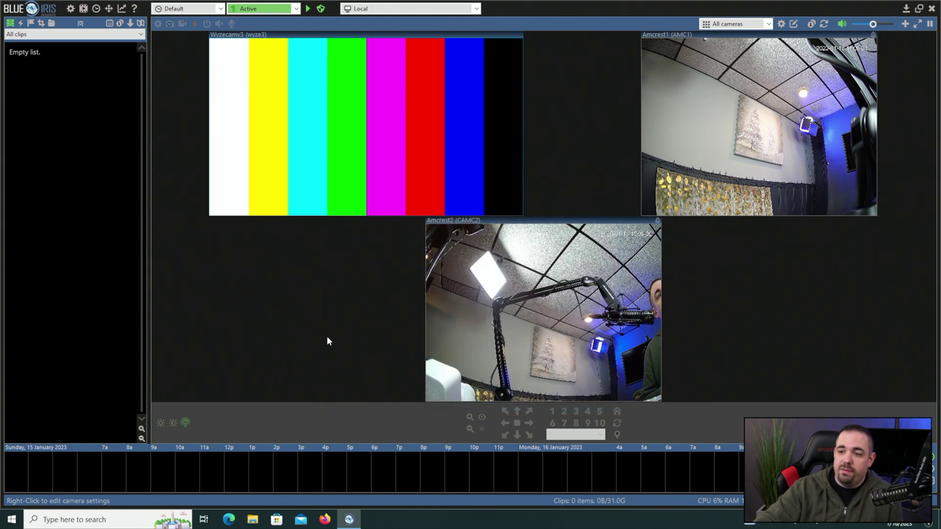